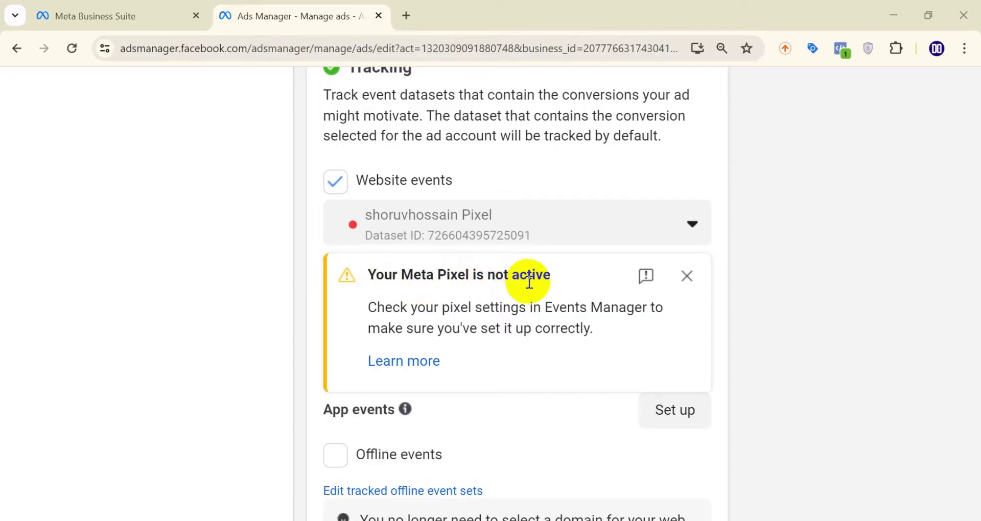
Step: Try the shourovhossainriyan.com pixel for website events, then switch back to shoruvhossain Pixel
scroll(530, 283, "up", 1)
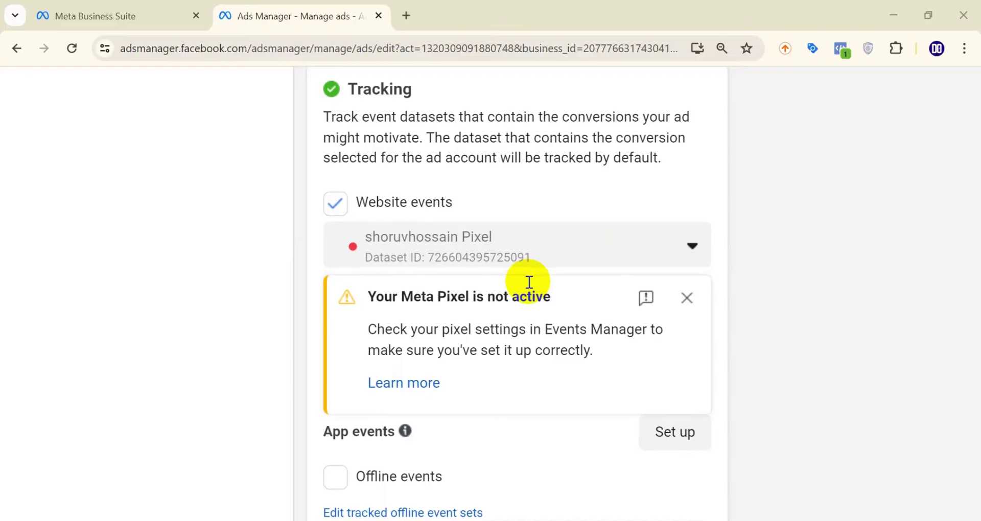
scroll(529, 282, "up", 1)
scroll(529, 283, "down", 1)
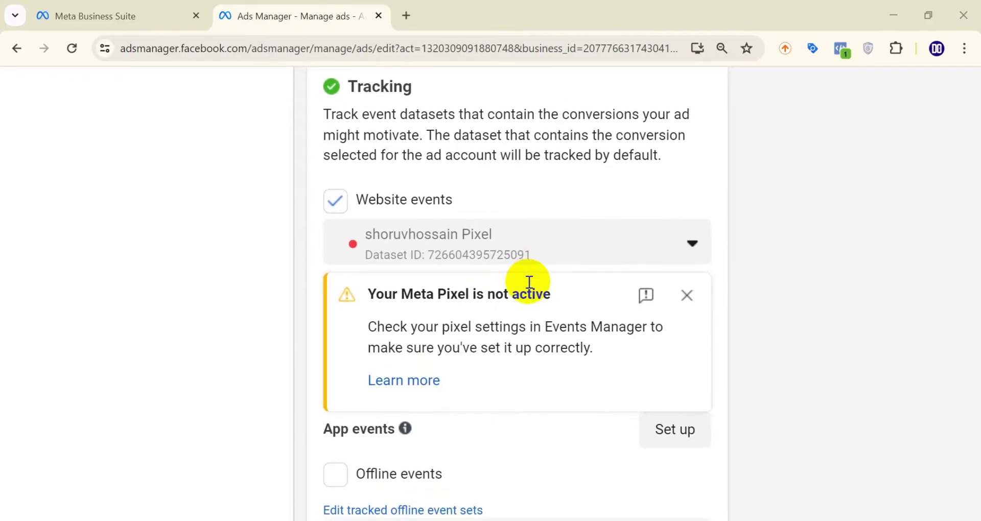
scroll(526, 281, "down", 2)
scroll(493, 276, "up", 3)
scroll(492, 280, "down", 2)
scroll(554, 243, "up", 1)
scroll(487, 280, "up", 1)
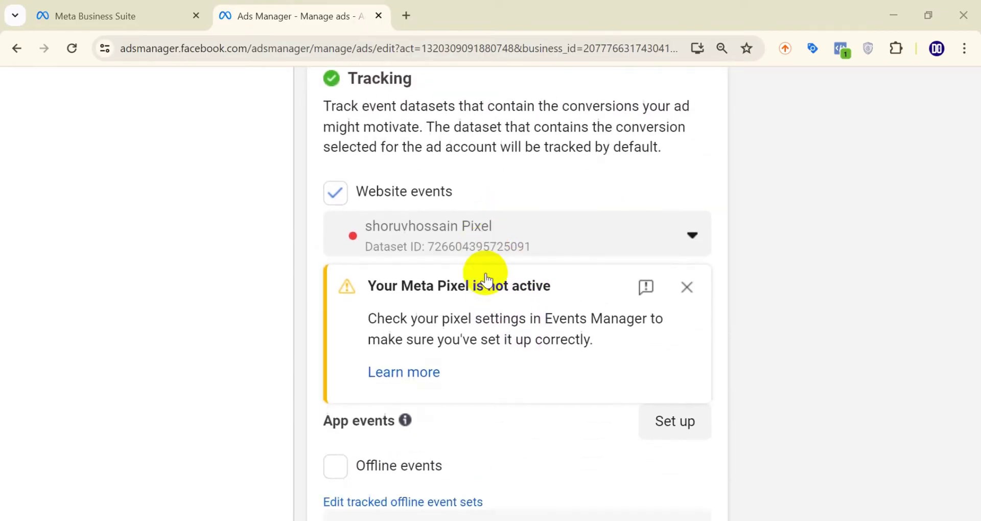
scroll(487, 280, "down", 2)
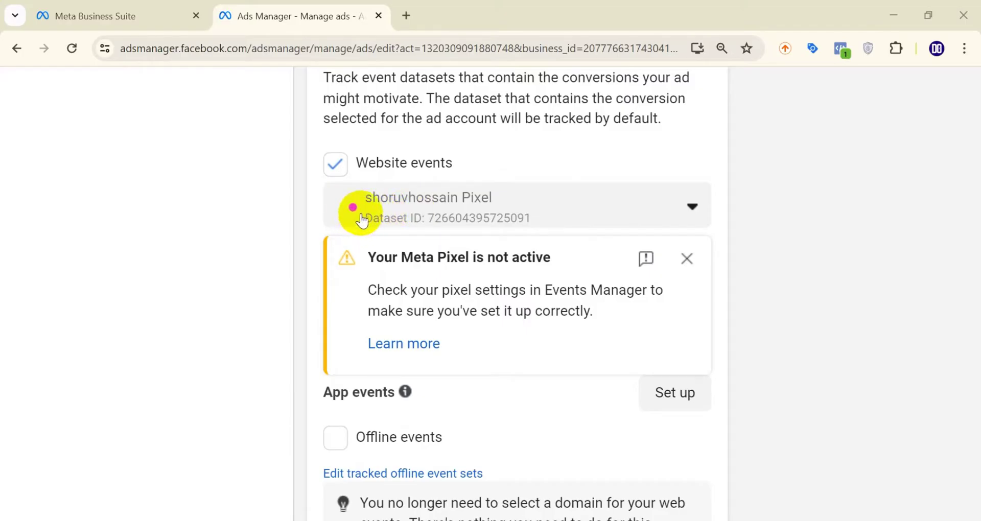
left_click(595, 204)
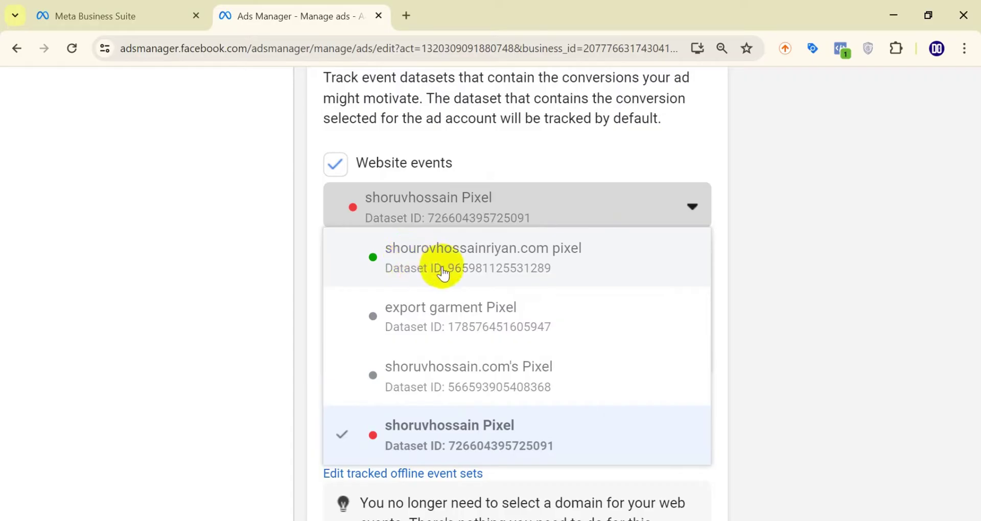
left_click_drag(467, 260, 547, 223)
left_click(350, 265)
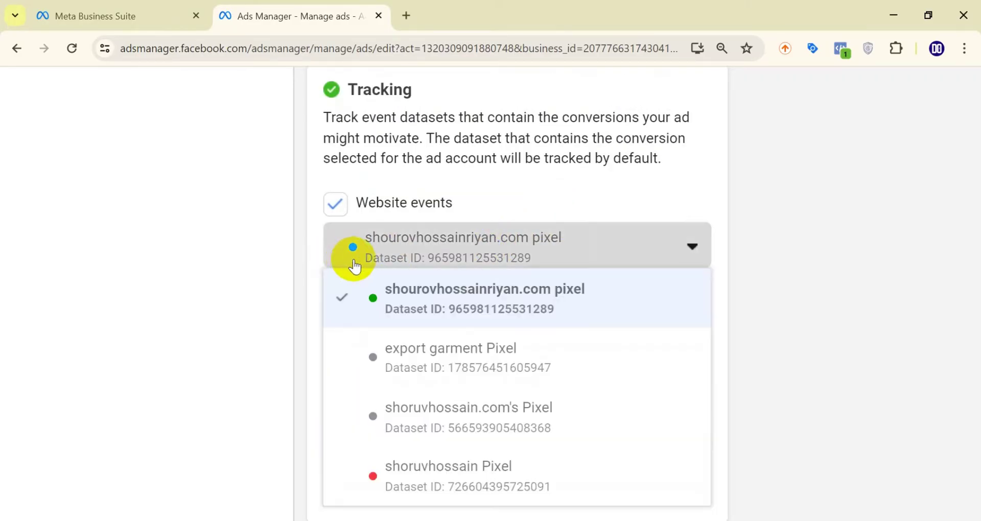
scroll(390, 294, "down", 1)
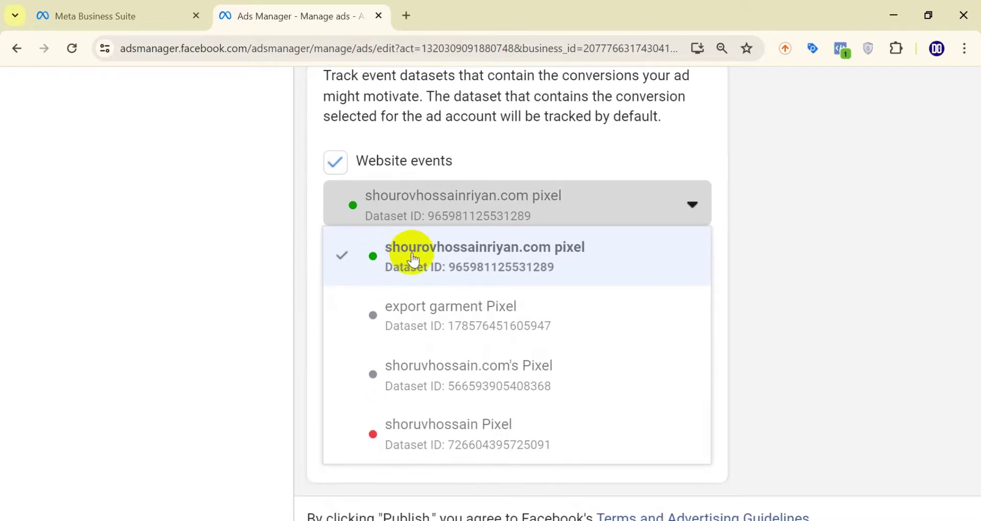
left_click(430, 262)
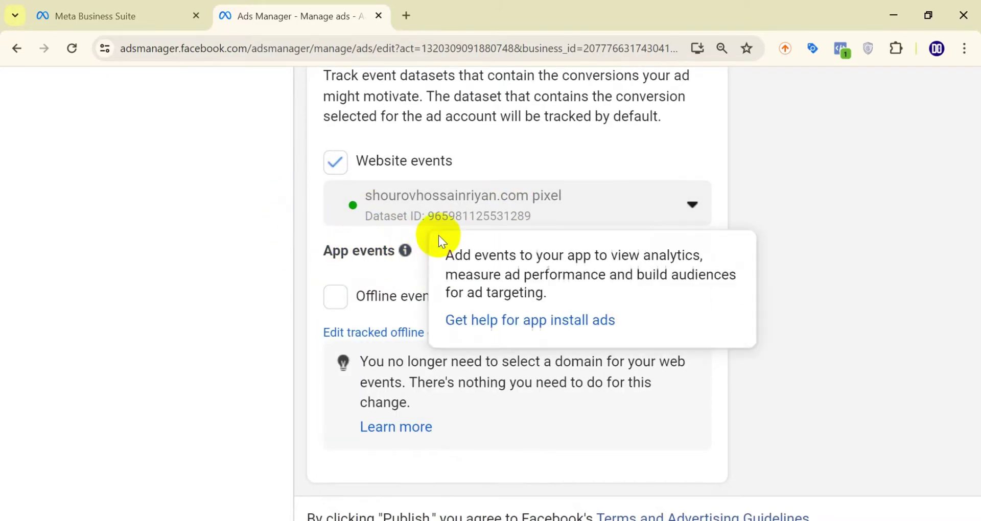
left_click(439, 206)
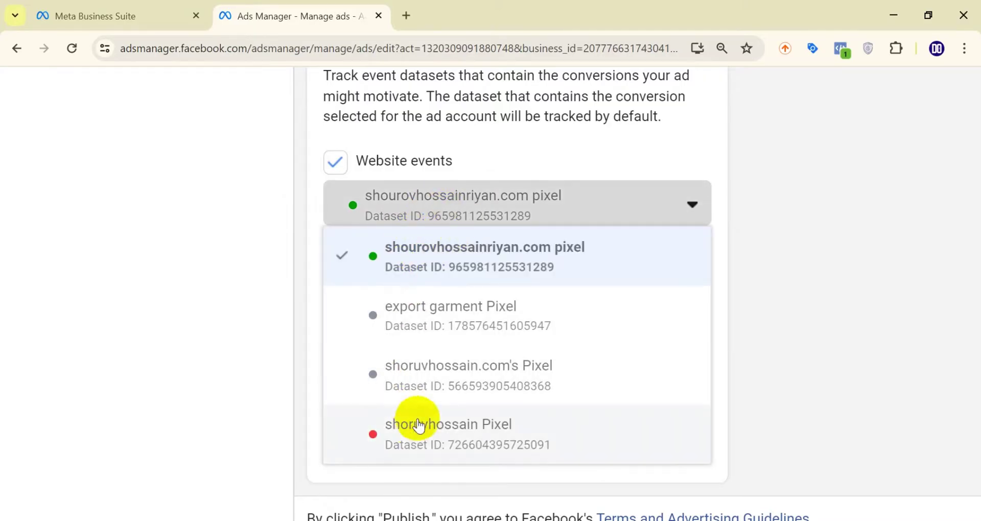
left_click(414, 438)
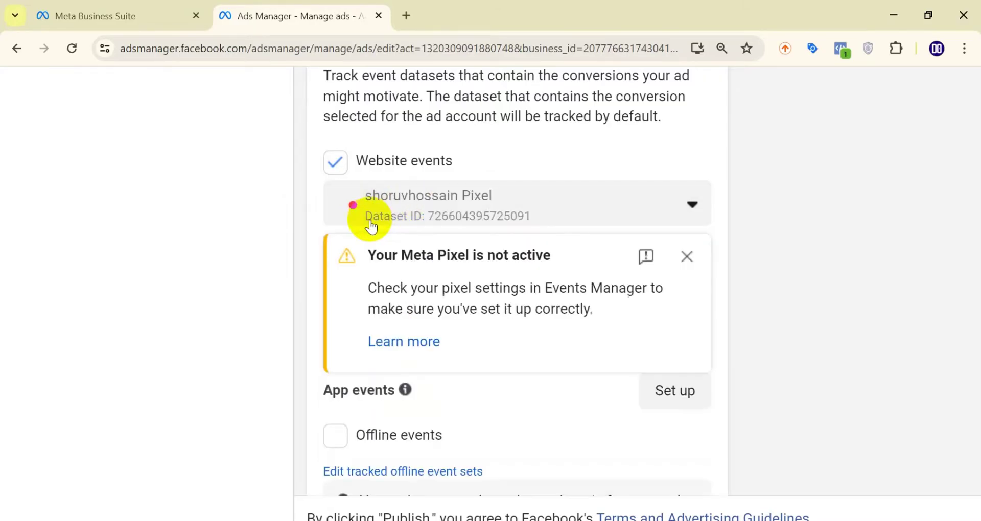
Step: Highlight and read the 'pixel not active' warning title and message
left_click_drag(367, 255, 526, 259)
left_click(574, 262)
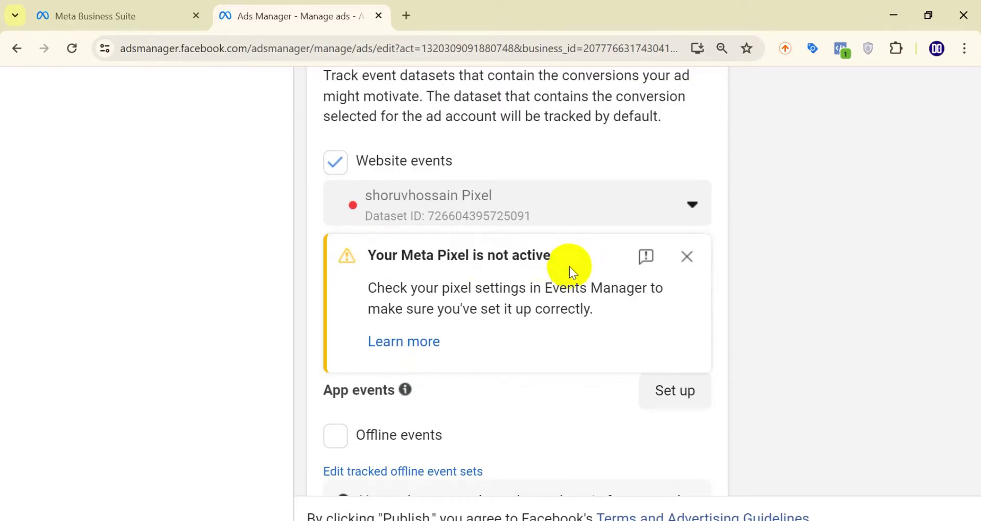
left_click_drag(599, 311, 369, 296)
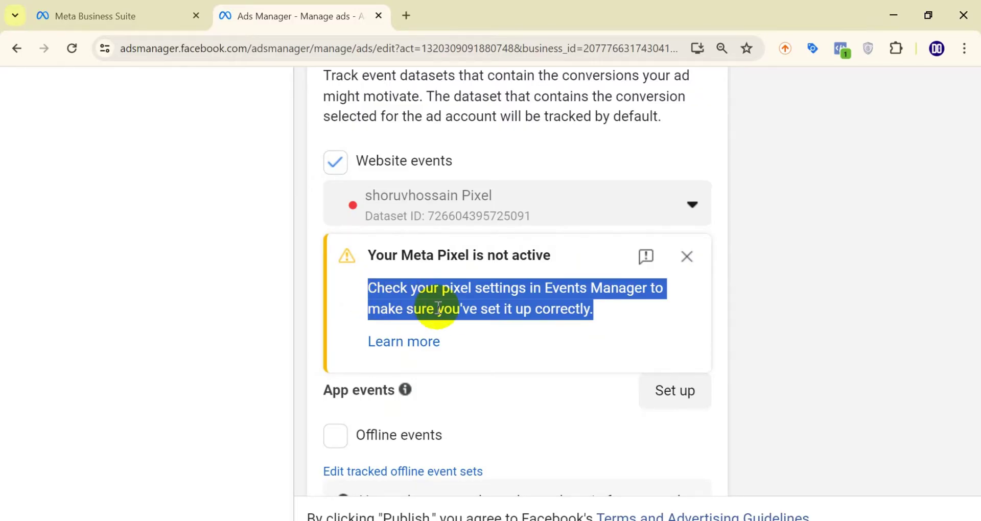
left_click(600, 314)
left_click_drag(602, 312, 380, 310)
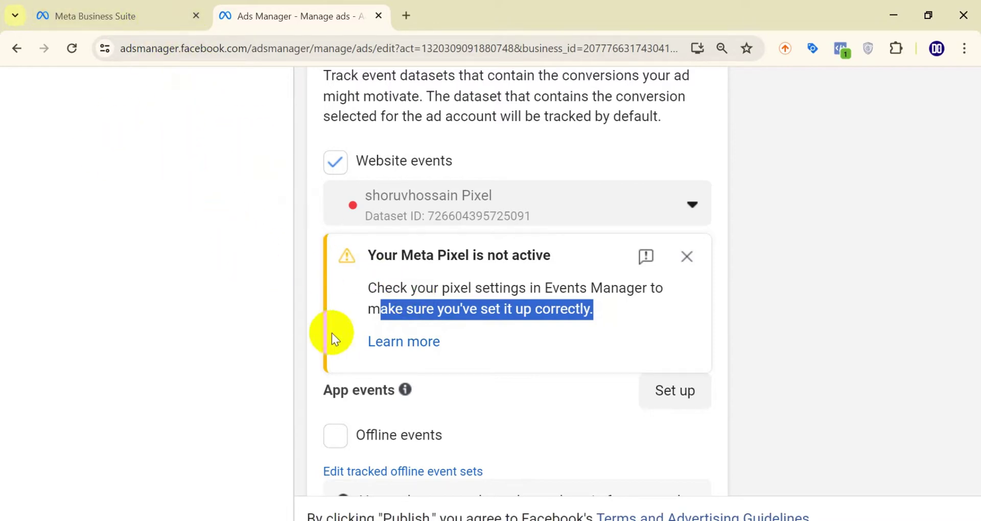
left_click_drag(630, 326, 363, 294)
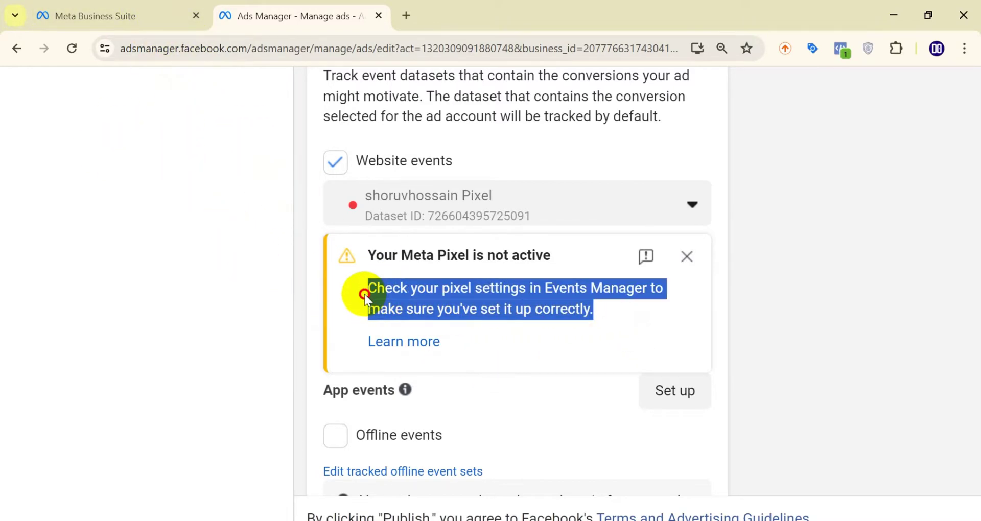
left_click(603, 308)
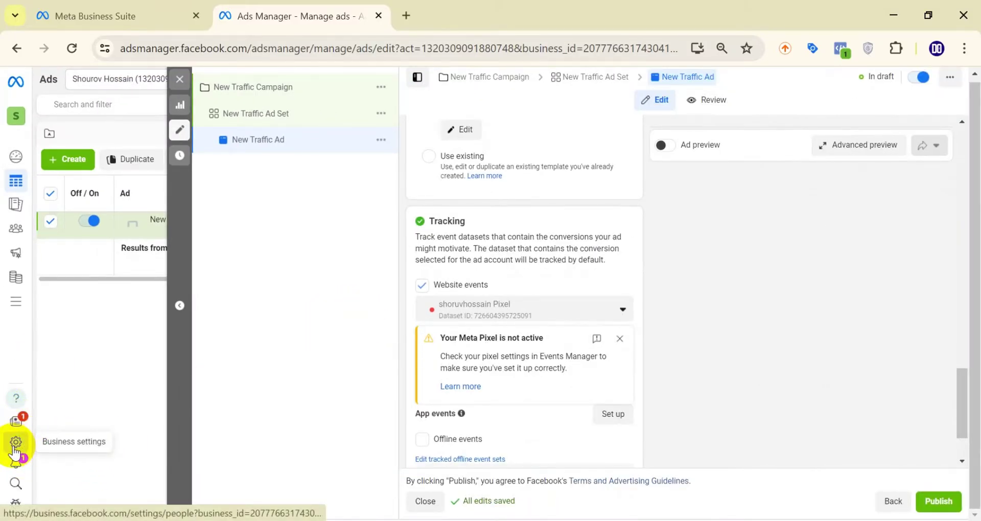
Step: In the business portfolio's settings, expand Data sources and choose Datasets
left_click(17, 443)
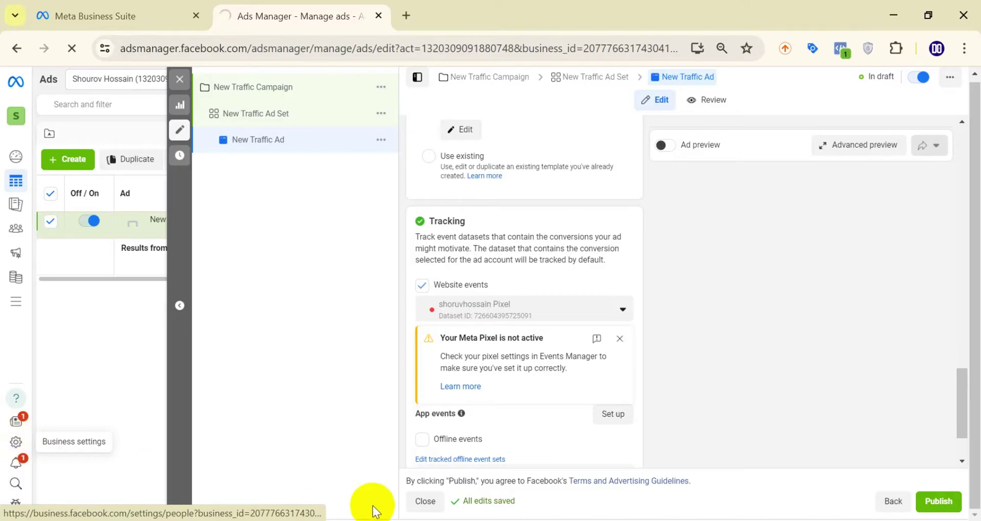
scroll(88, 313, "down", 6)
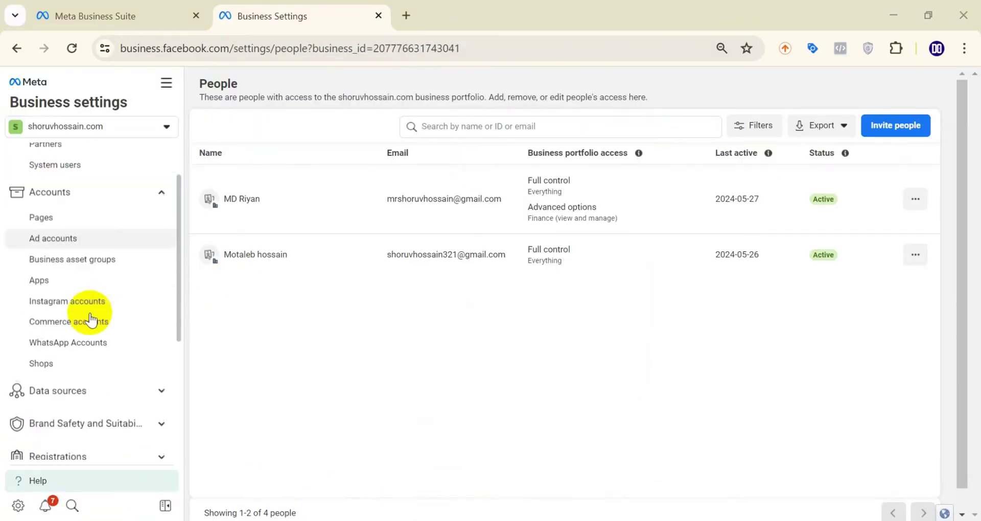
scroll(88, 422, "up", 2)
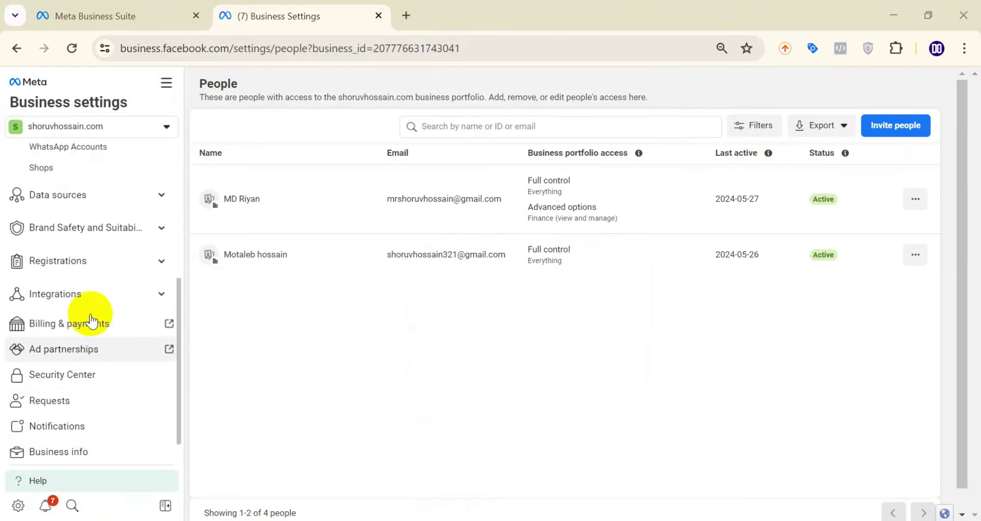
left_click(83, 257)
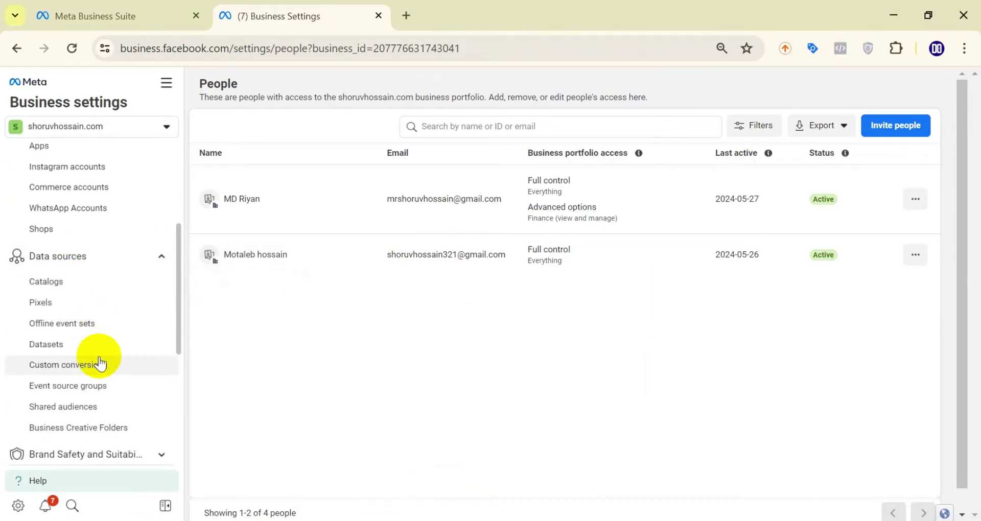
scroll(98, 361, "down", 2)
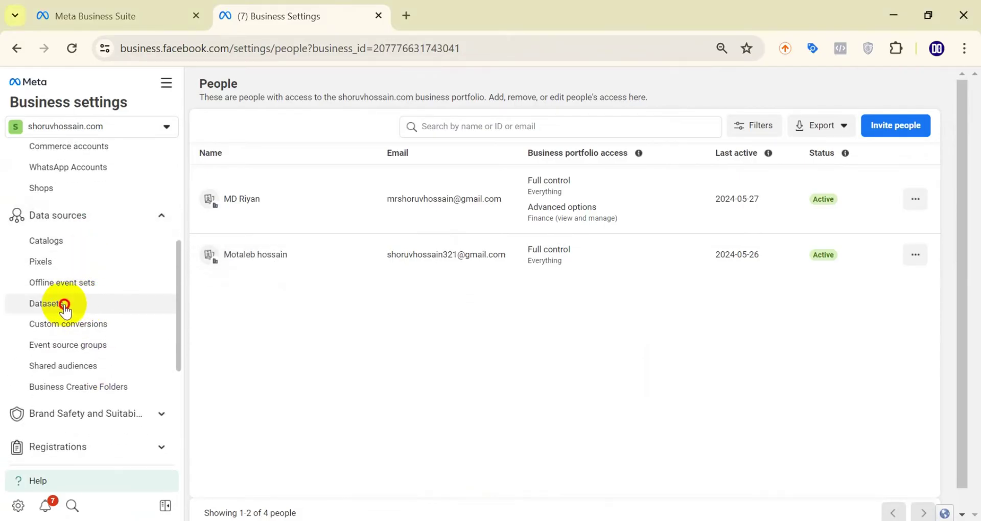
left_click(65, 309)
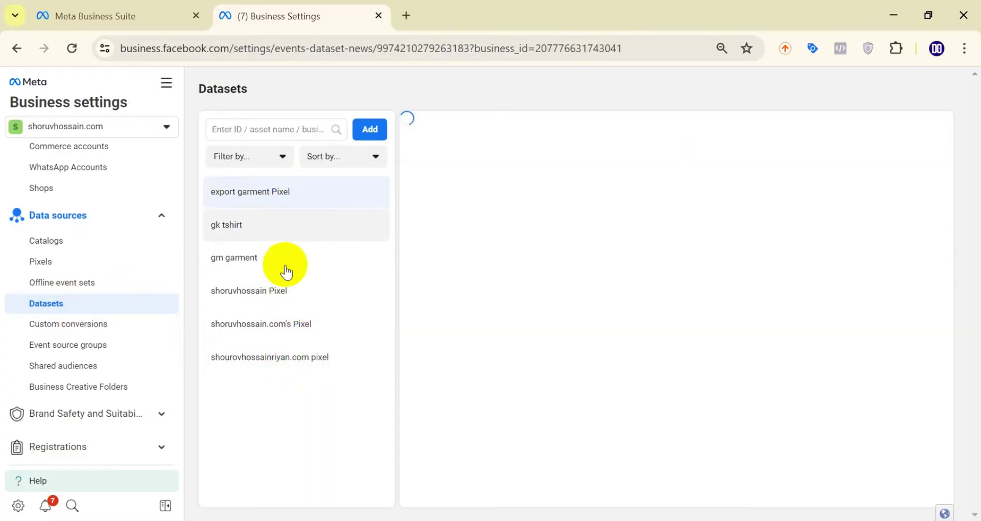
Step: View the shoruvhossain Pixel details, then the shourovhossainriyan.com pixel details
left_click(269, 294)
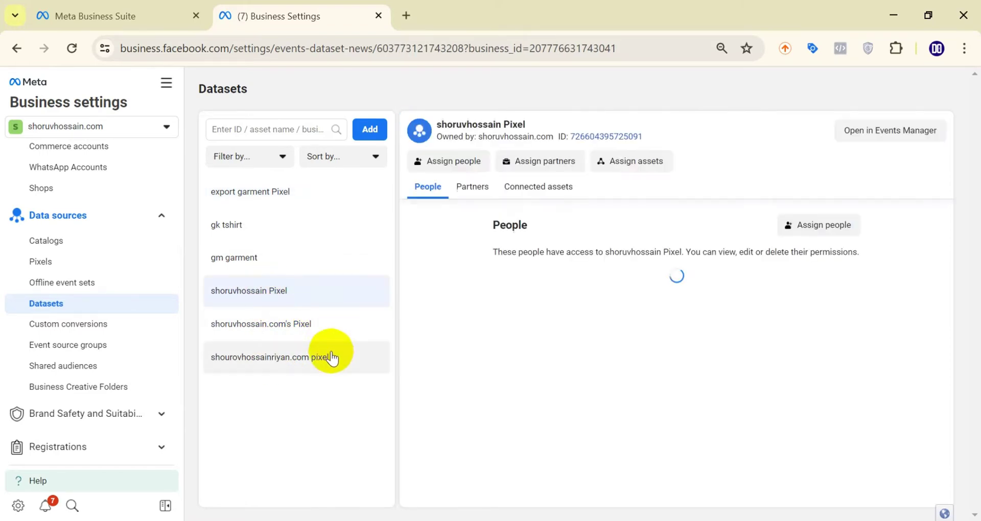
left_click(301, 360)
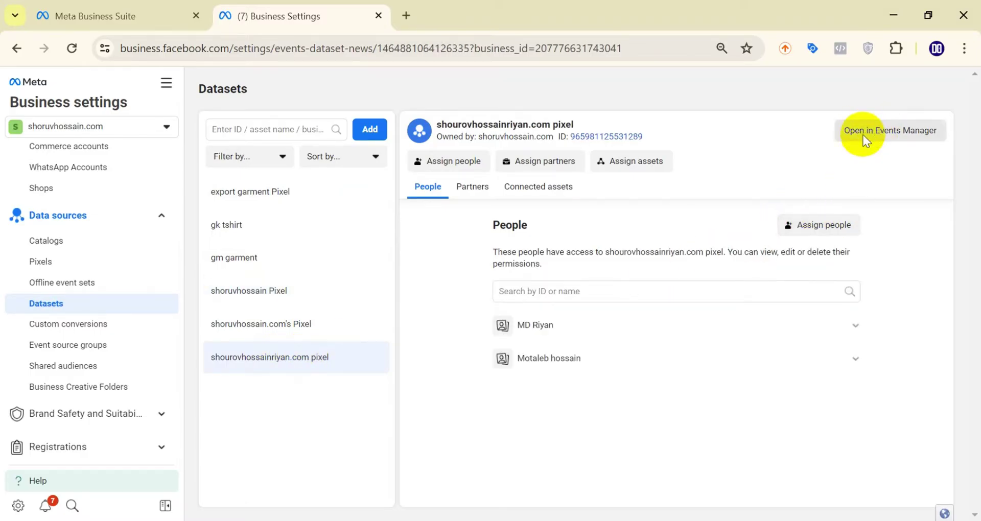
scroll(875, 128, "up", 5)
scroll(928, 143, "left", 2)
scroll(913, 147, "down", 5)
Step: Open the shourovhossainriyan.com pixel in Events Manager and wait for its overview to load
left_click(898, 133)
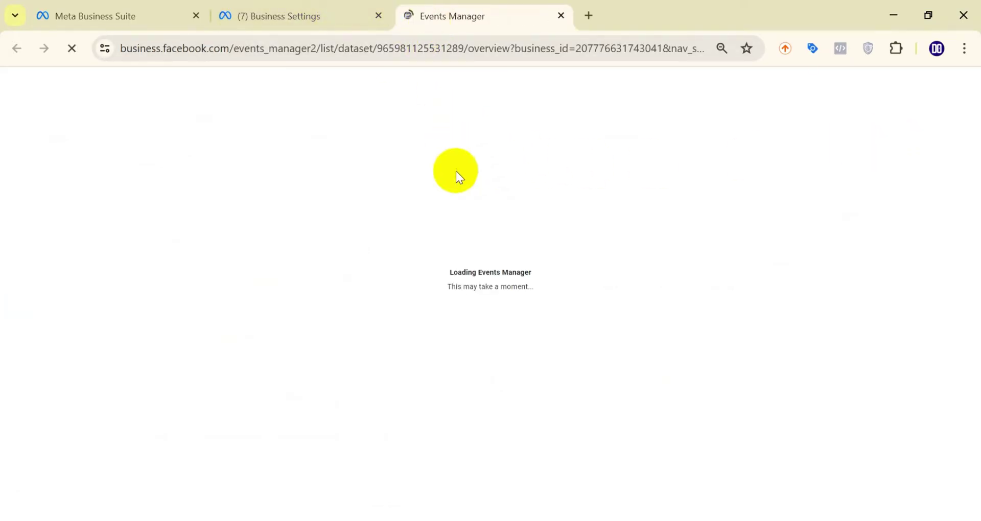
left_click(300, 19)
left_click(471, 24)
left_click(302, 7)
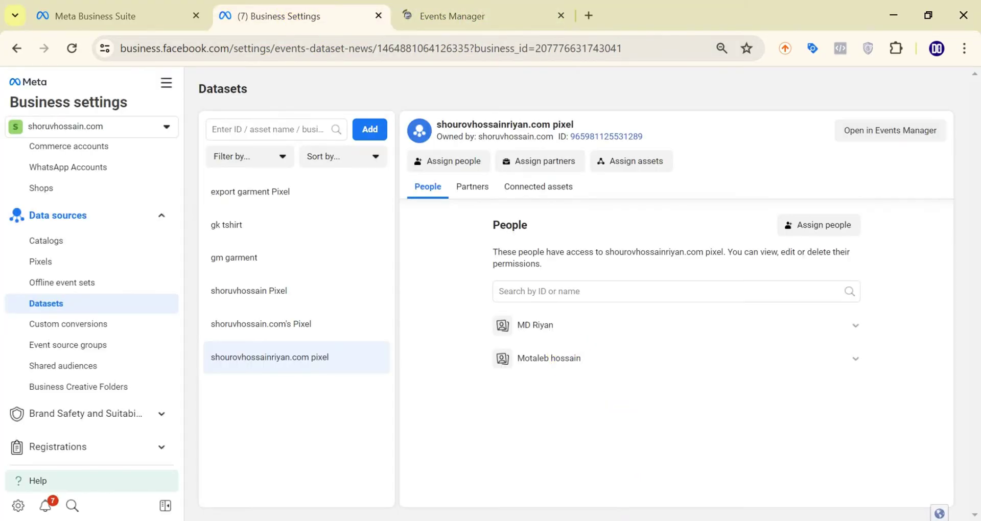
left_click(444, 15)
Step: Review the pixel's Events table: PageView active with 78 events, View content, Add to cart, Initiate checkout and Purchase inactive
scroll(416, 405, "down", 2)
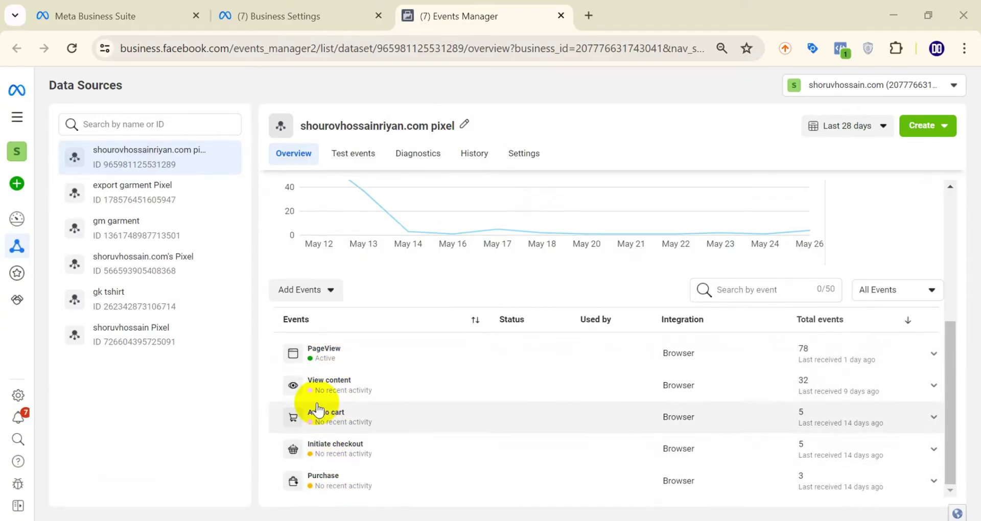
scroll(320, 358, "up", 3)
scroll(336, 345, "up", 3)
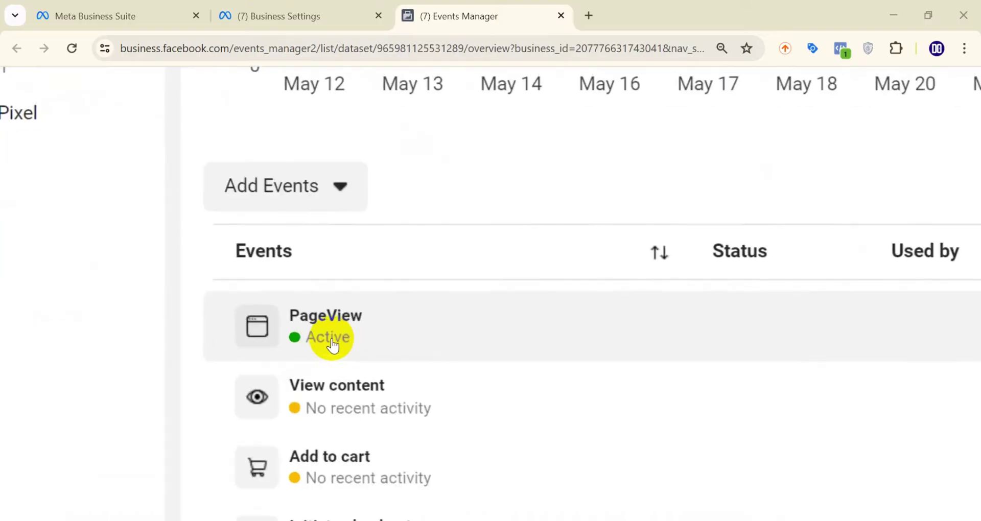
scroll(310, 398, "down", 4)
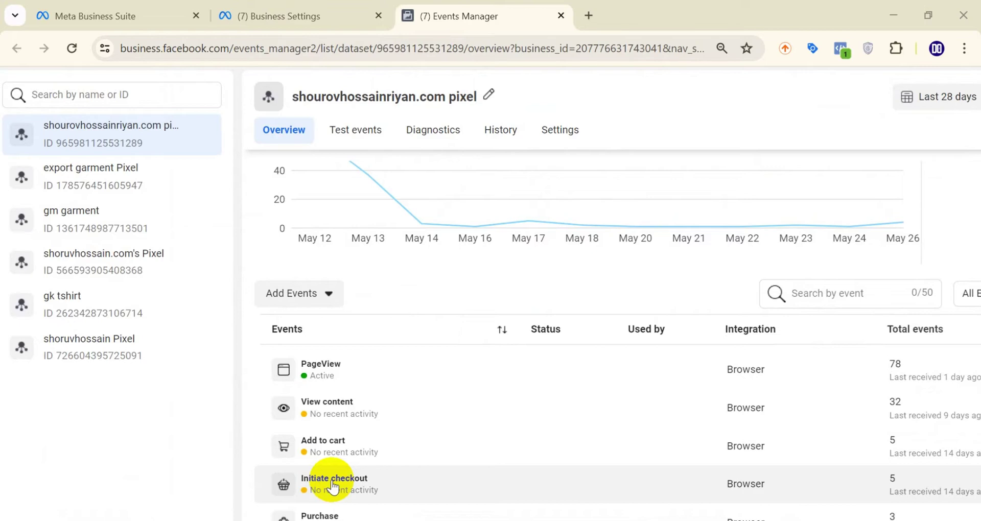
scroll(272, 416, "down", 3)
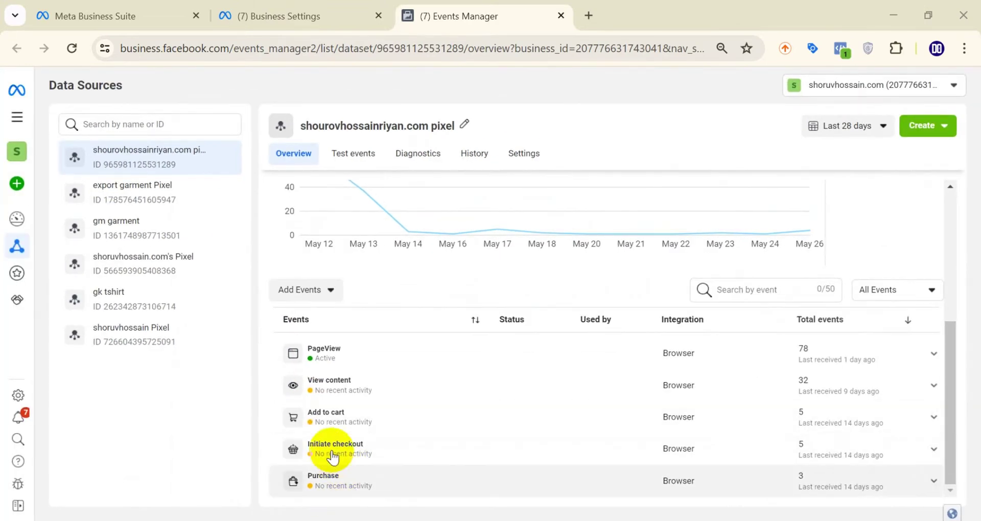
scroll(329, 493, "up", 5)
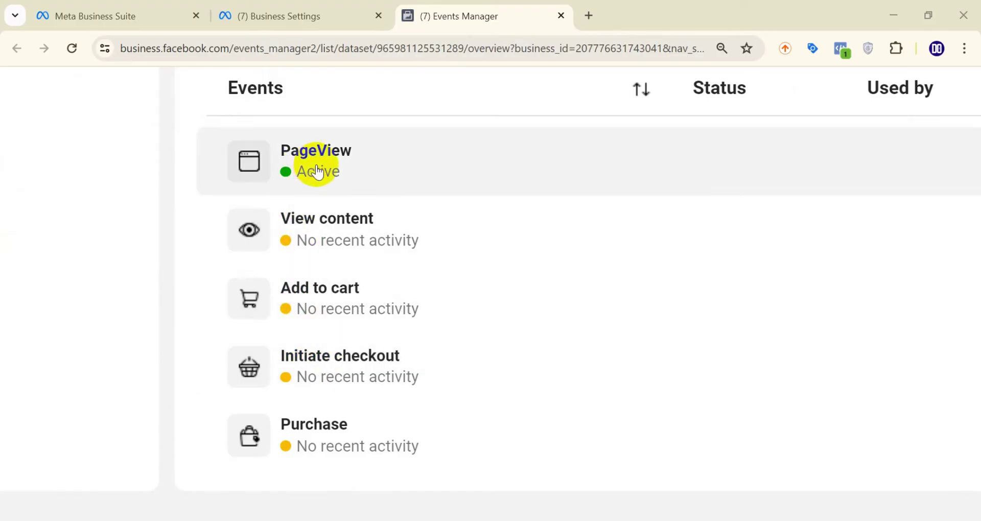
scroll(554, 355, "down", 5)
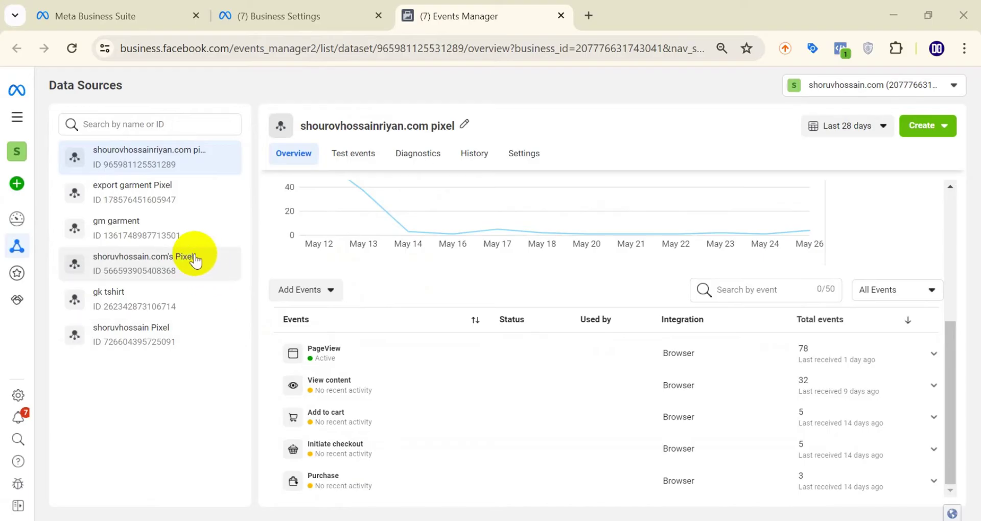
Step: Inspect the last pixel's overview, which shows no activity, then reselect the first pixel
left_click(160, 342)
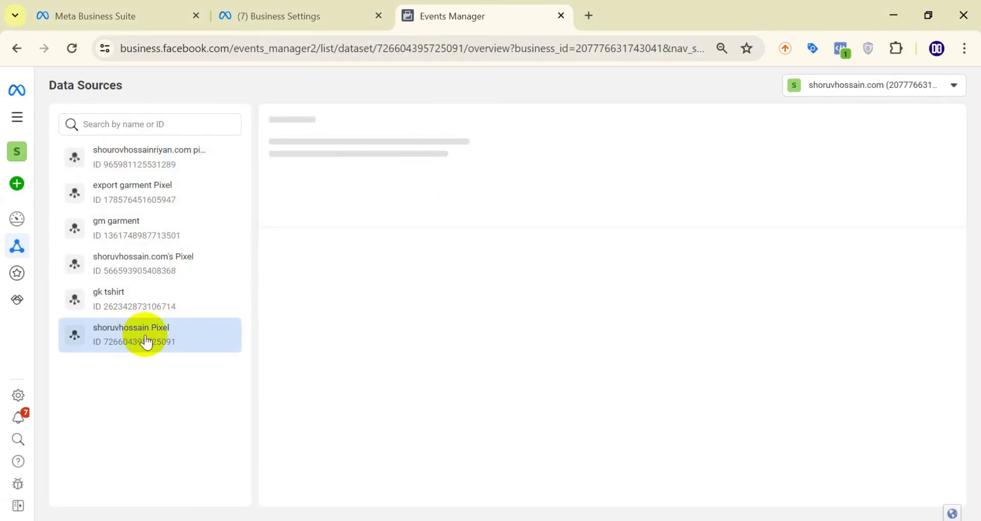
scroll(440, 328, "down", 4)
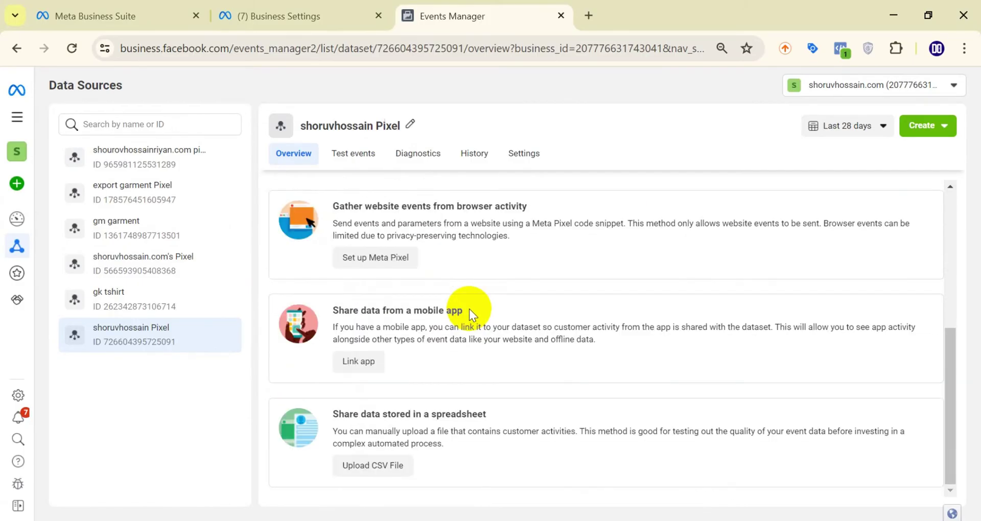
scroll(469, 309, "up", 5)
scroll(316, 368, "down", 5)
scroll(321, 372, "up", 3)
left_click(105, 153)
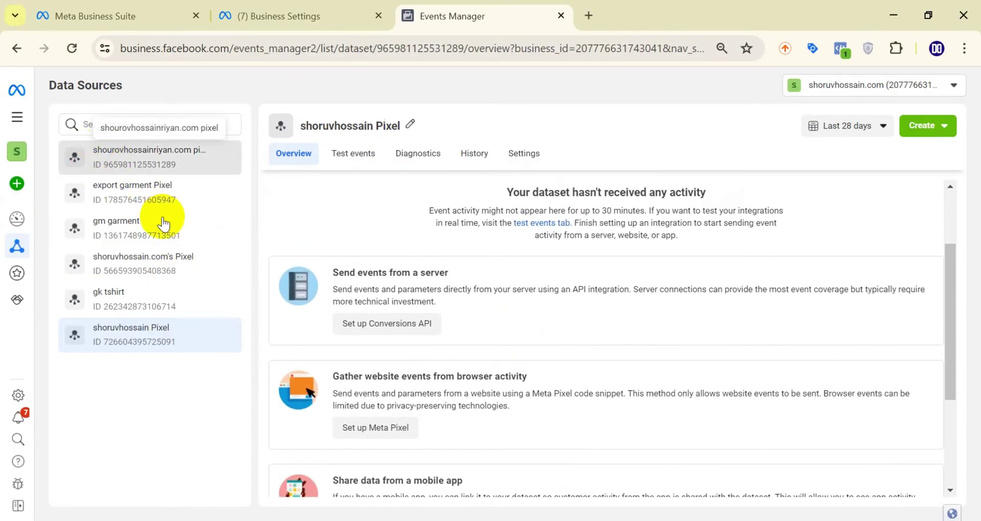
Step: Go to Test events and expand the website events test steps
left_click(359, 156)
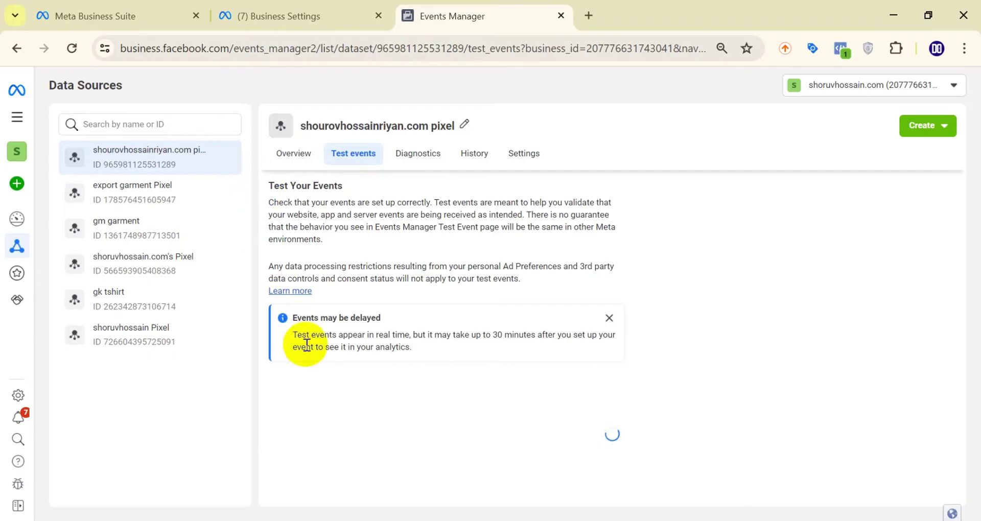
left_click(425, 434)
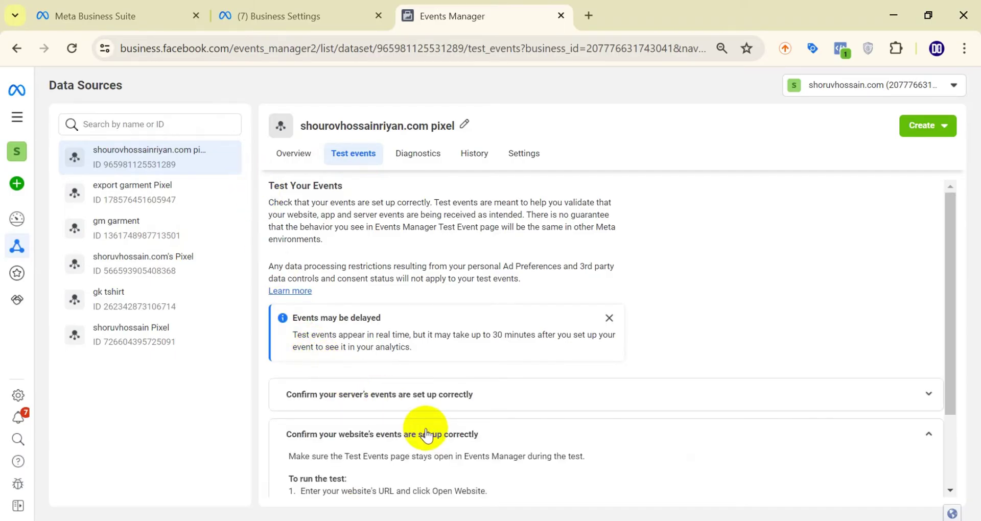
scroll(427, 426, "down", 2)
scroll(410, 414, "down", 1)
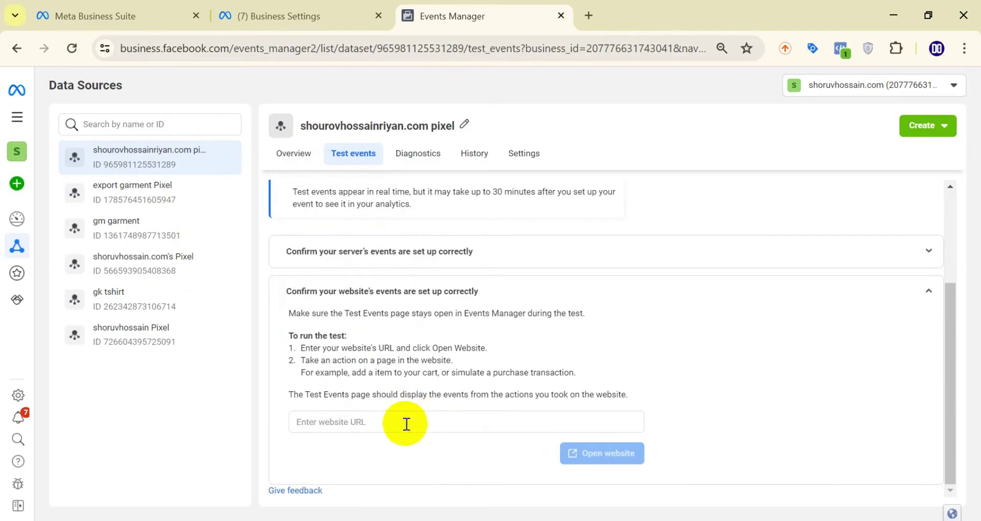
left_click(406, 424)
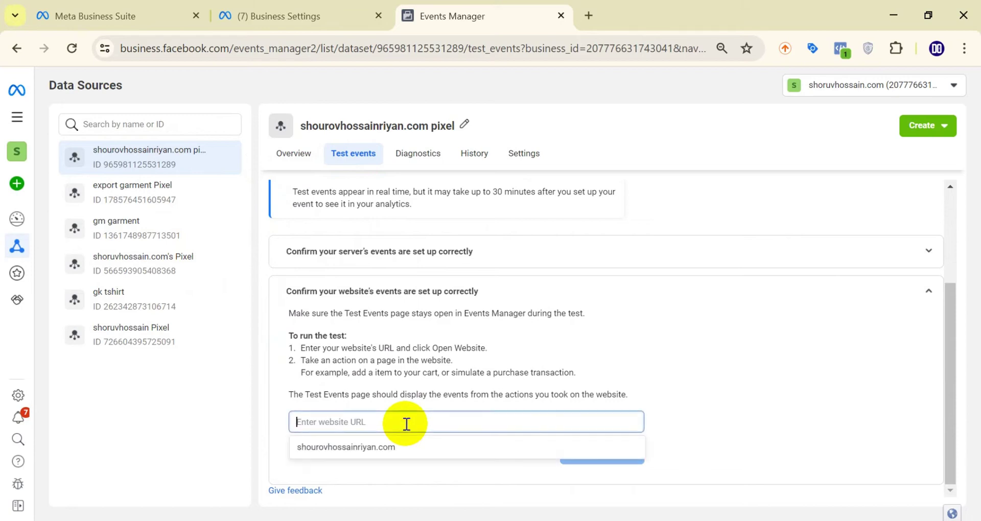
mouse_move(164, 164)
left_mouse_down()
mouse_move(147, 159)
mouse_move(171, 161)
left_mouse_up()
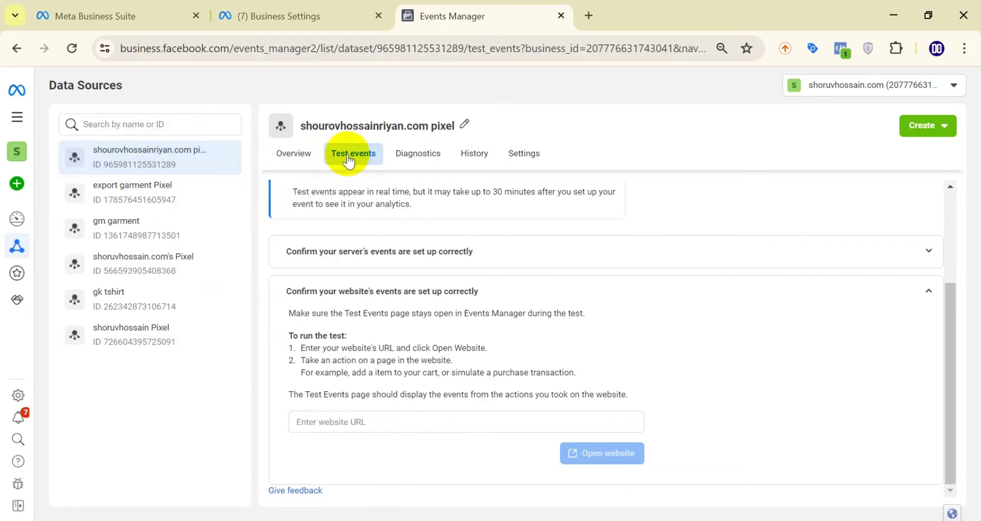
scroll(363, 388, "up", 1)
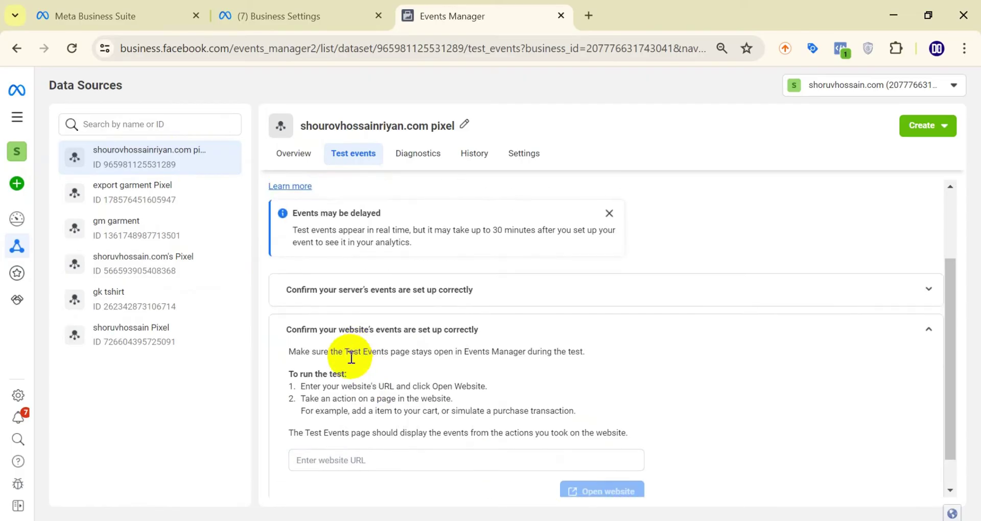
scroll(342, 343, "down", 1)
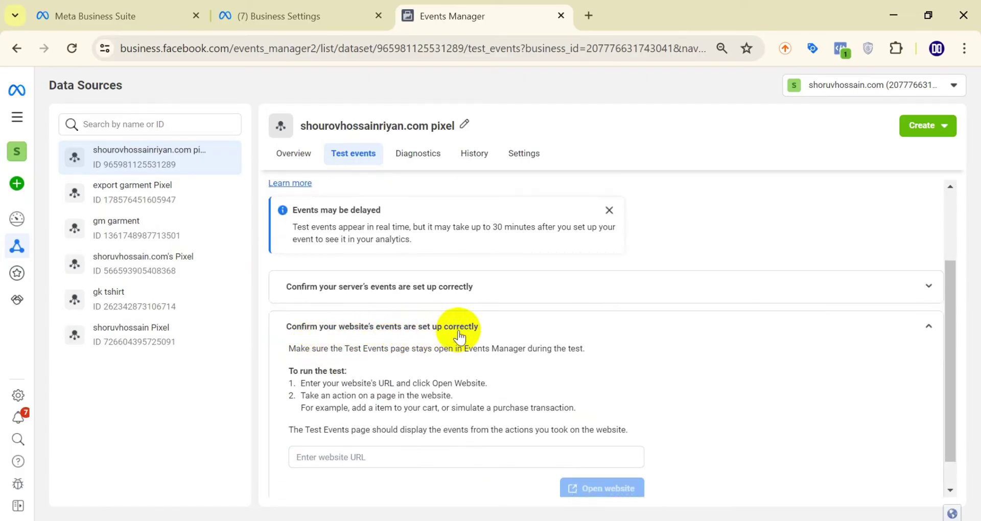
Step: Fill in the suggested website address and launch the site for testing
left_click(484, 331)
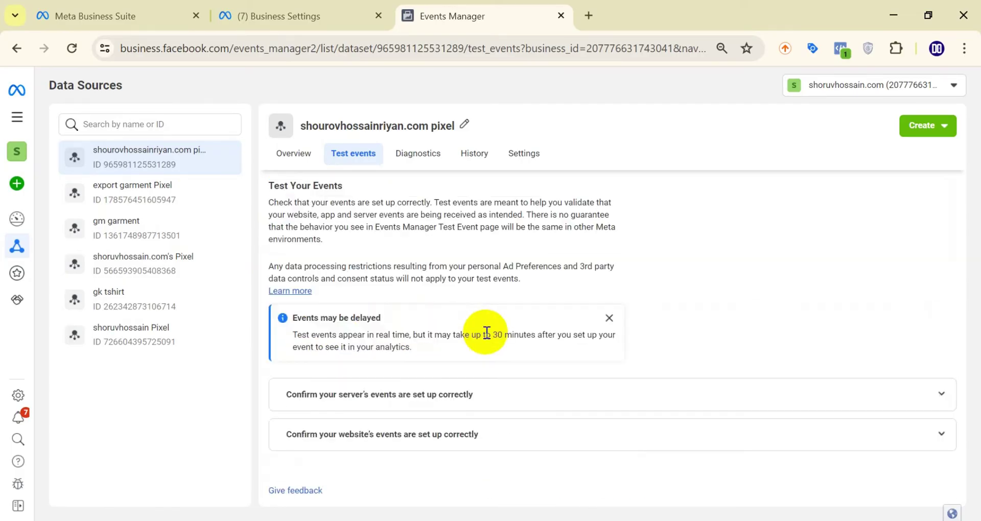
left_click(401, 435)
scroll(378, 432, "down", 3)
left_click(356, 423)
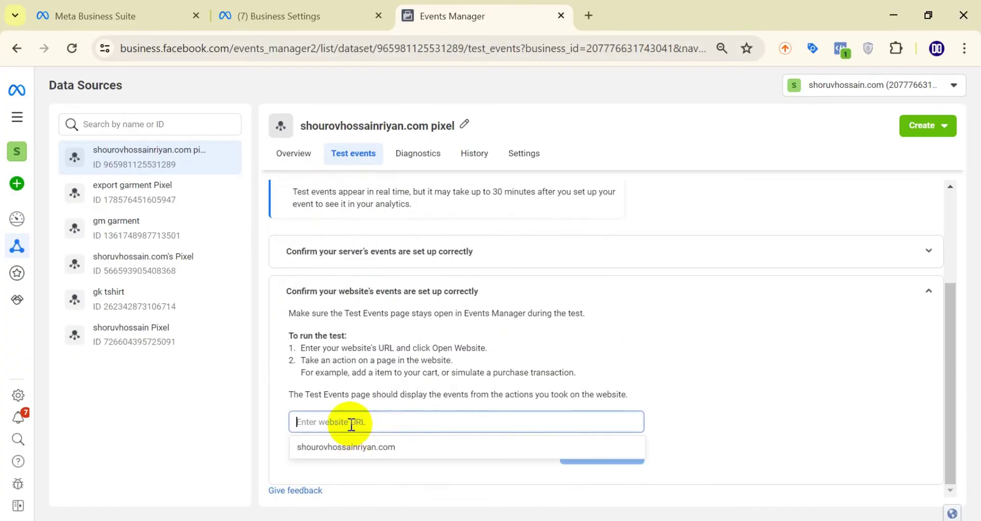
left_click(373, 446)
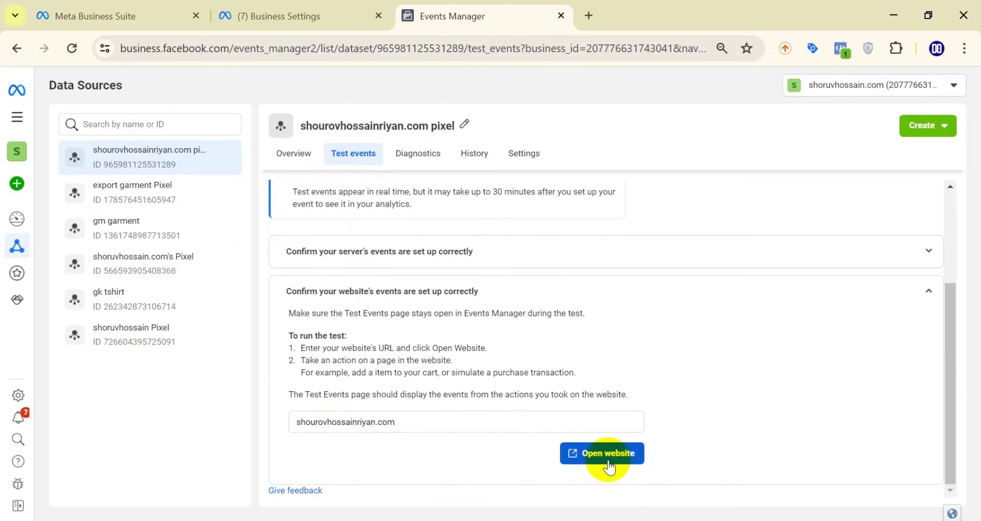
left_click(605, 462)
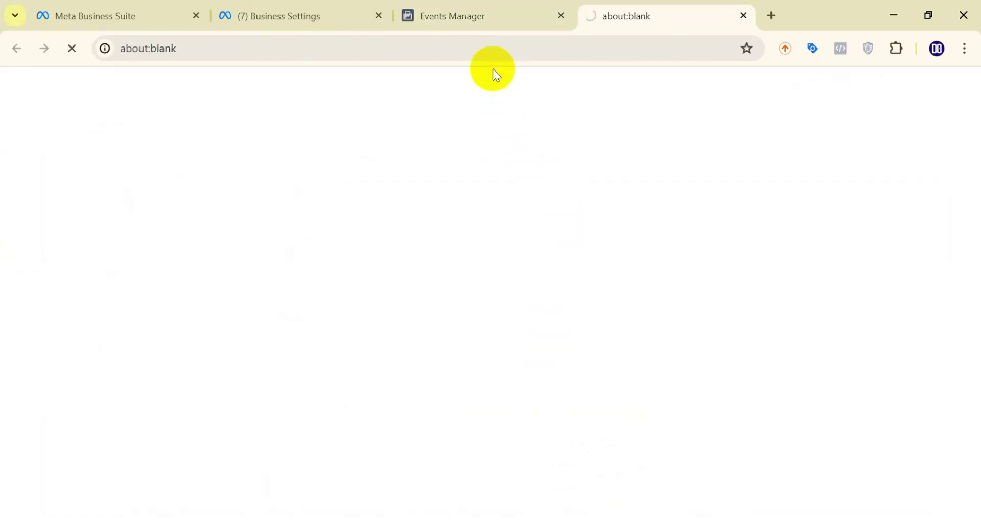
Step: Check Meta Pixel Helper on the blank tab, then return to the tab loading the website
left_click(841, 51)
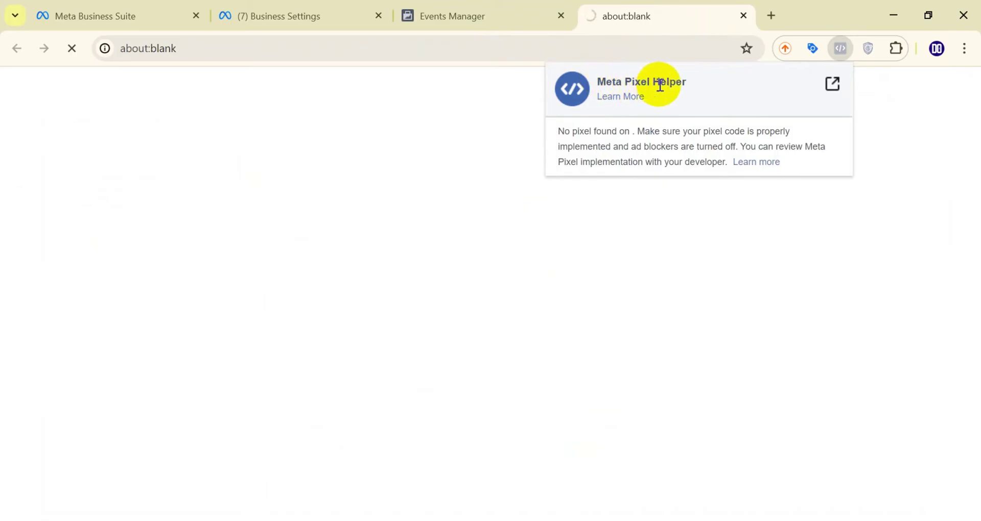
left_click_drag(692, 85, 601, 85)
left_click(769, 15)
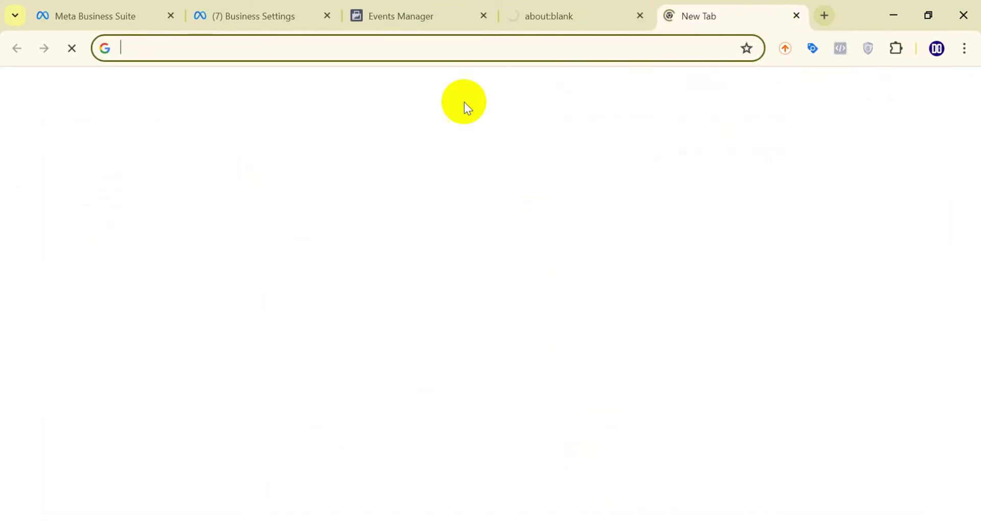
left_click(477, 15)
left_click(586, 6)
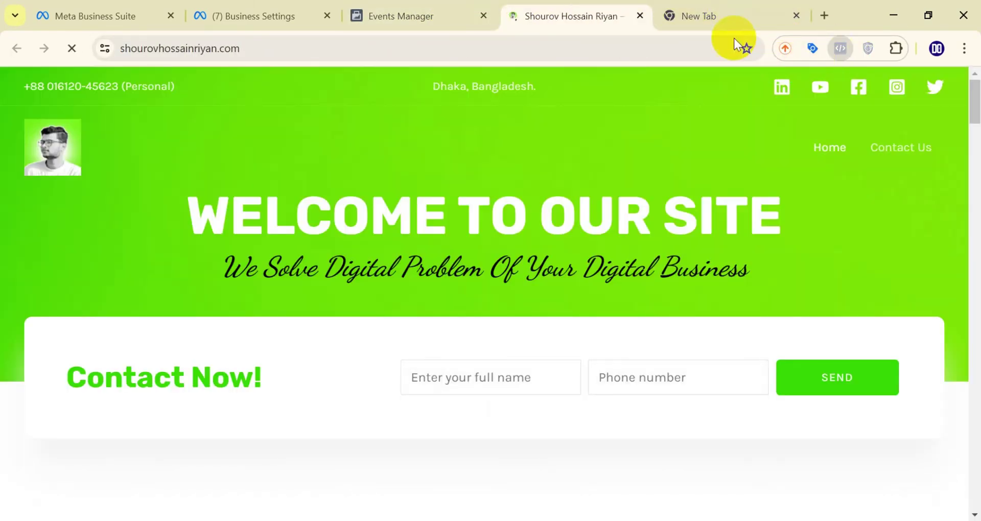
Step: Reload the website's Home page in the site tab
left_click(690, 21)
left_click(585, 16)
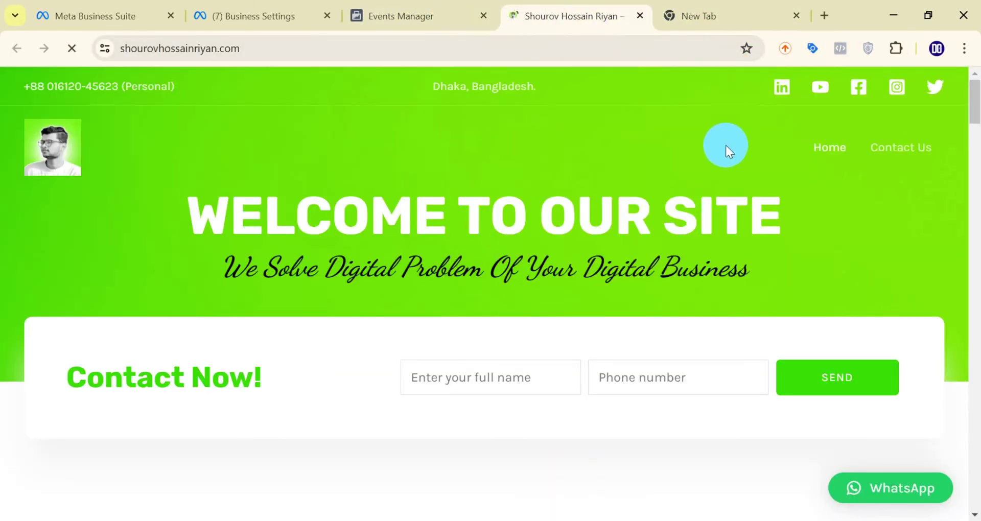
scroll(477, 185, "down", 3)
scroll(473, 246, "up", 3)
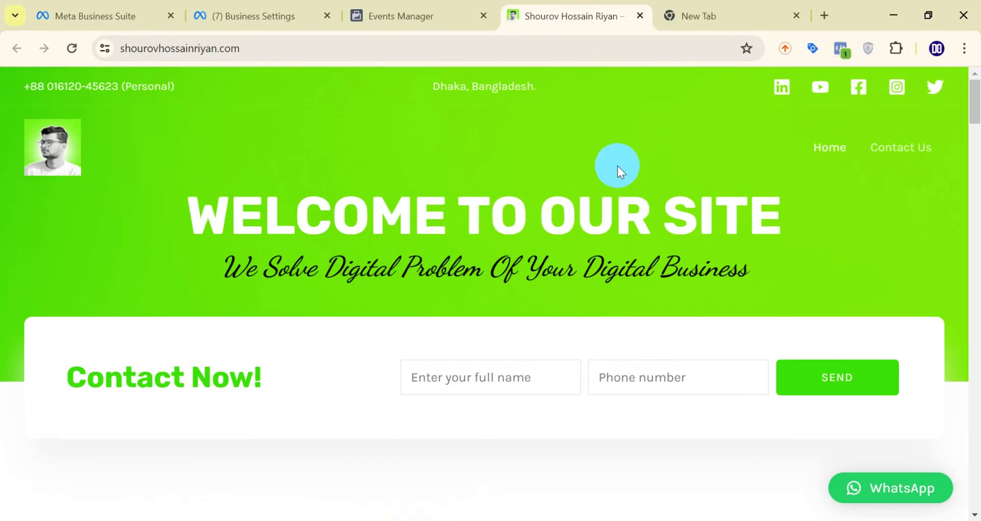
left_click(827, 148)
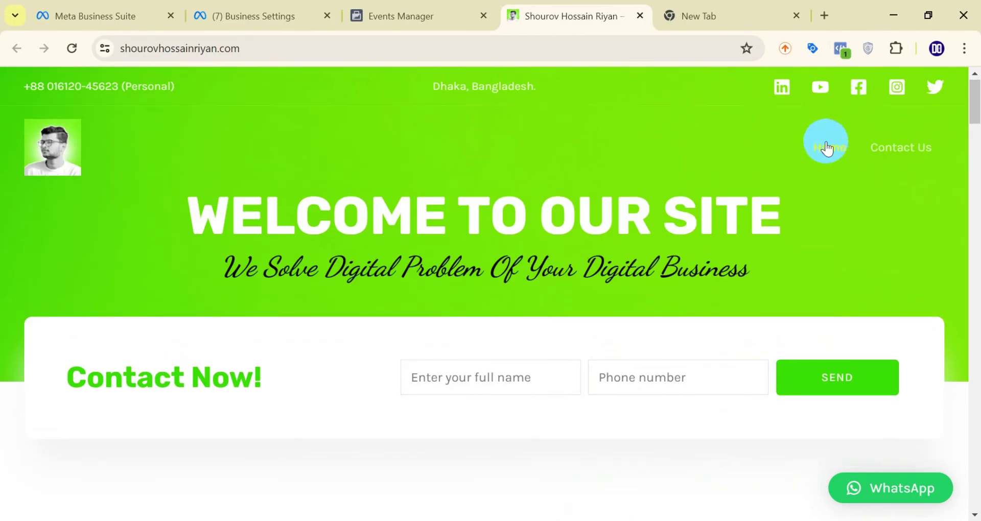
Step: Confirm Pixel Helper shows the pixel firing PageView, then return to Events Manager
left_click(839, 49)
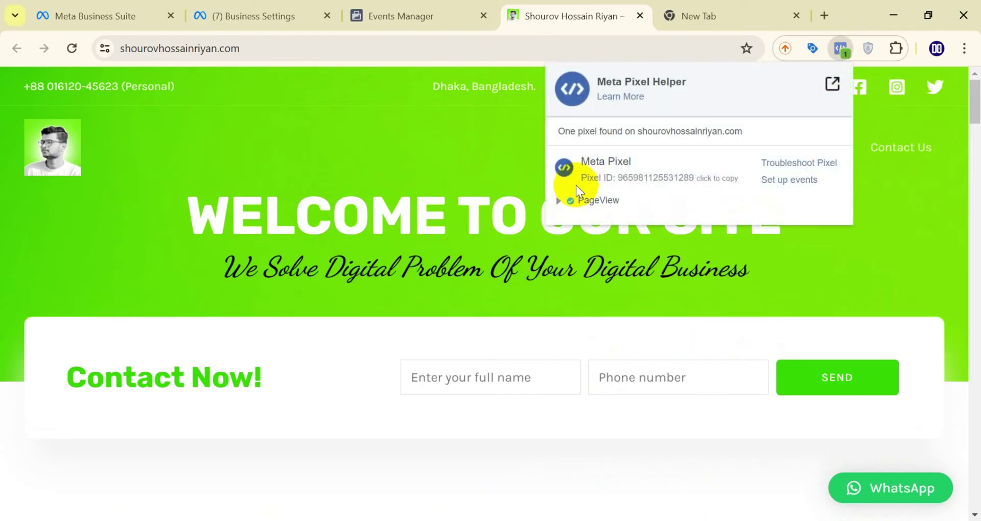
left_click(571, 202)
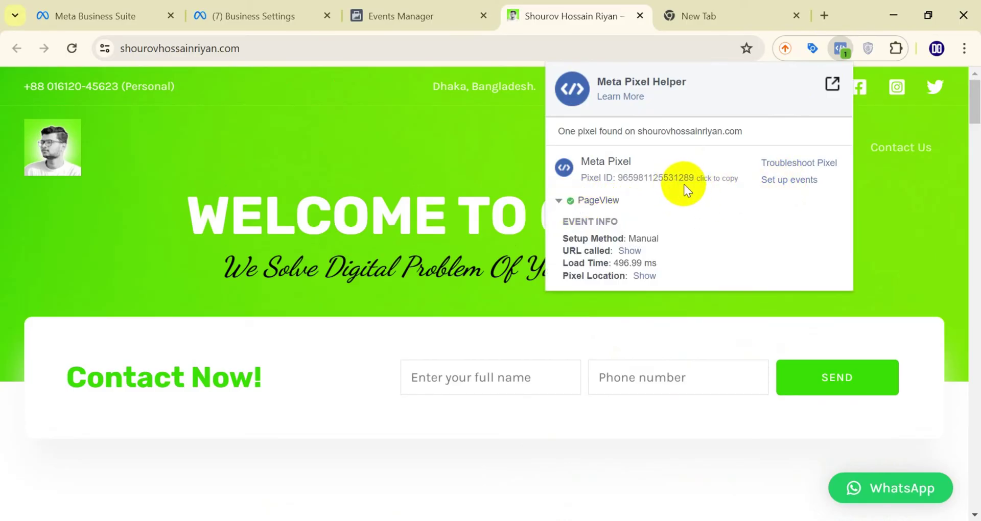
left_click(449, 12)
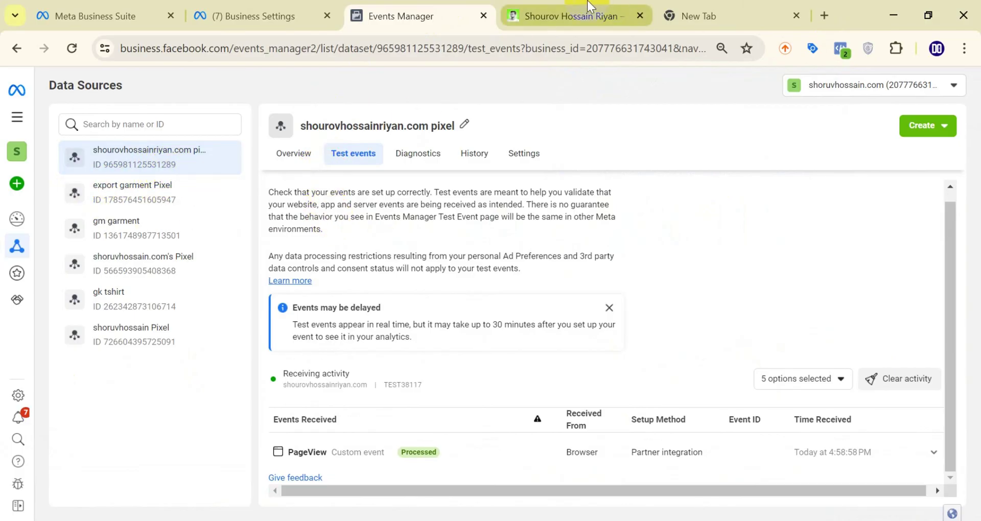
left_click(571, 16)
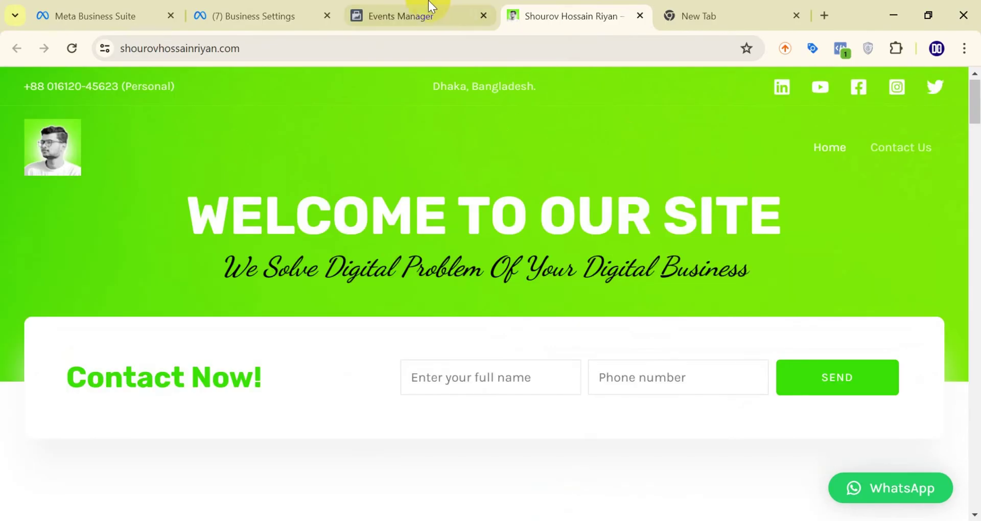
left_click(432, 7)
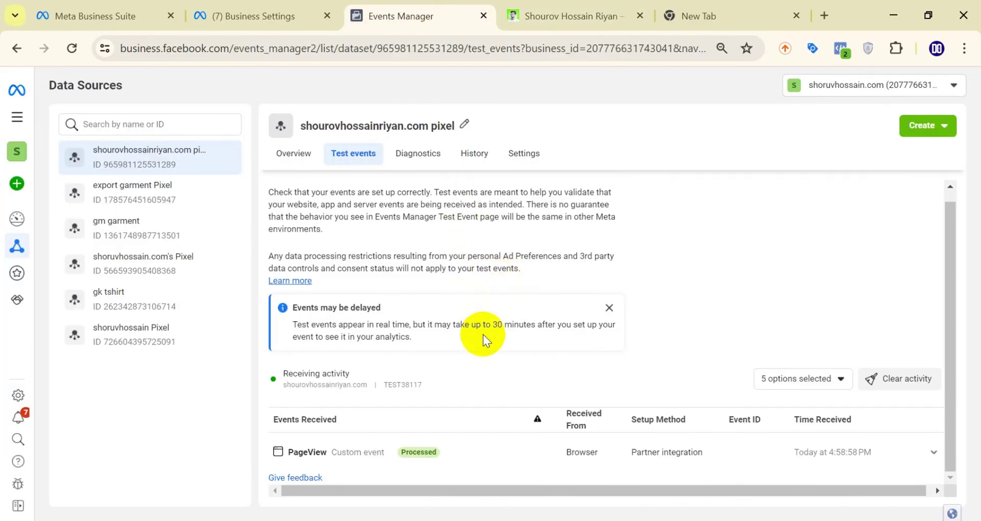
scroll(470, 385, "up", 1)
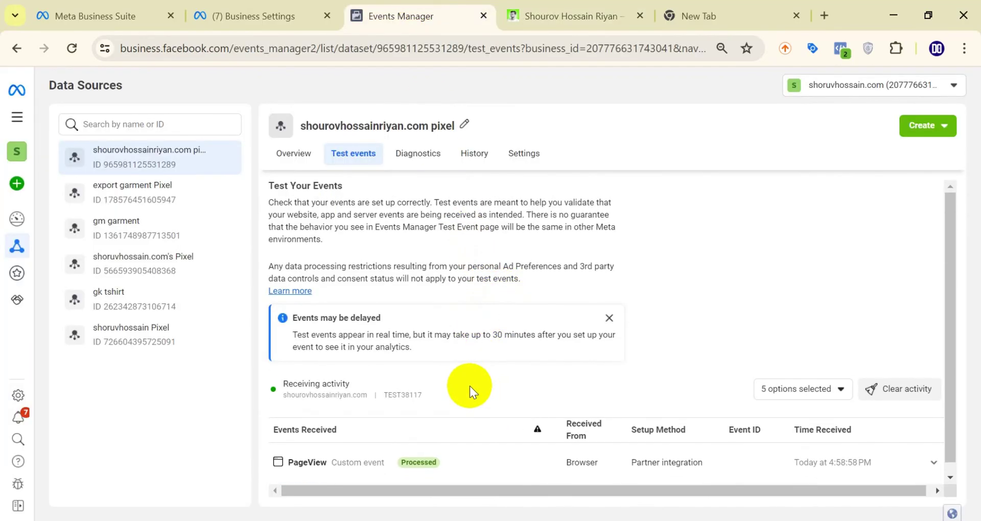